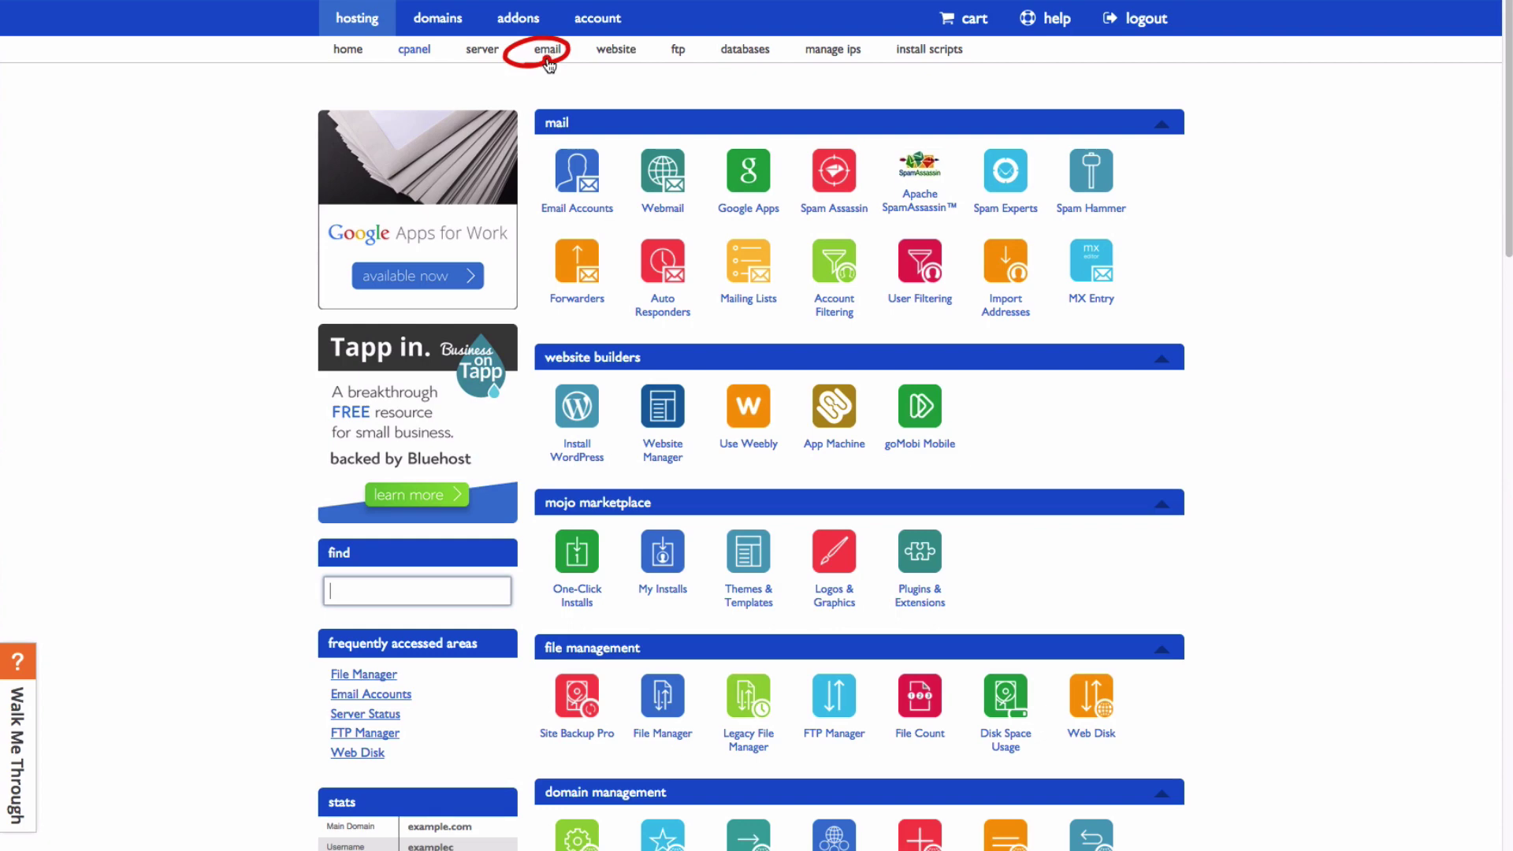
- Go to the Email Auto Responders page from the hosting email menu
left_click(547, 54)
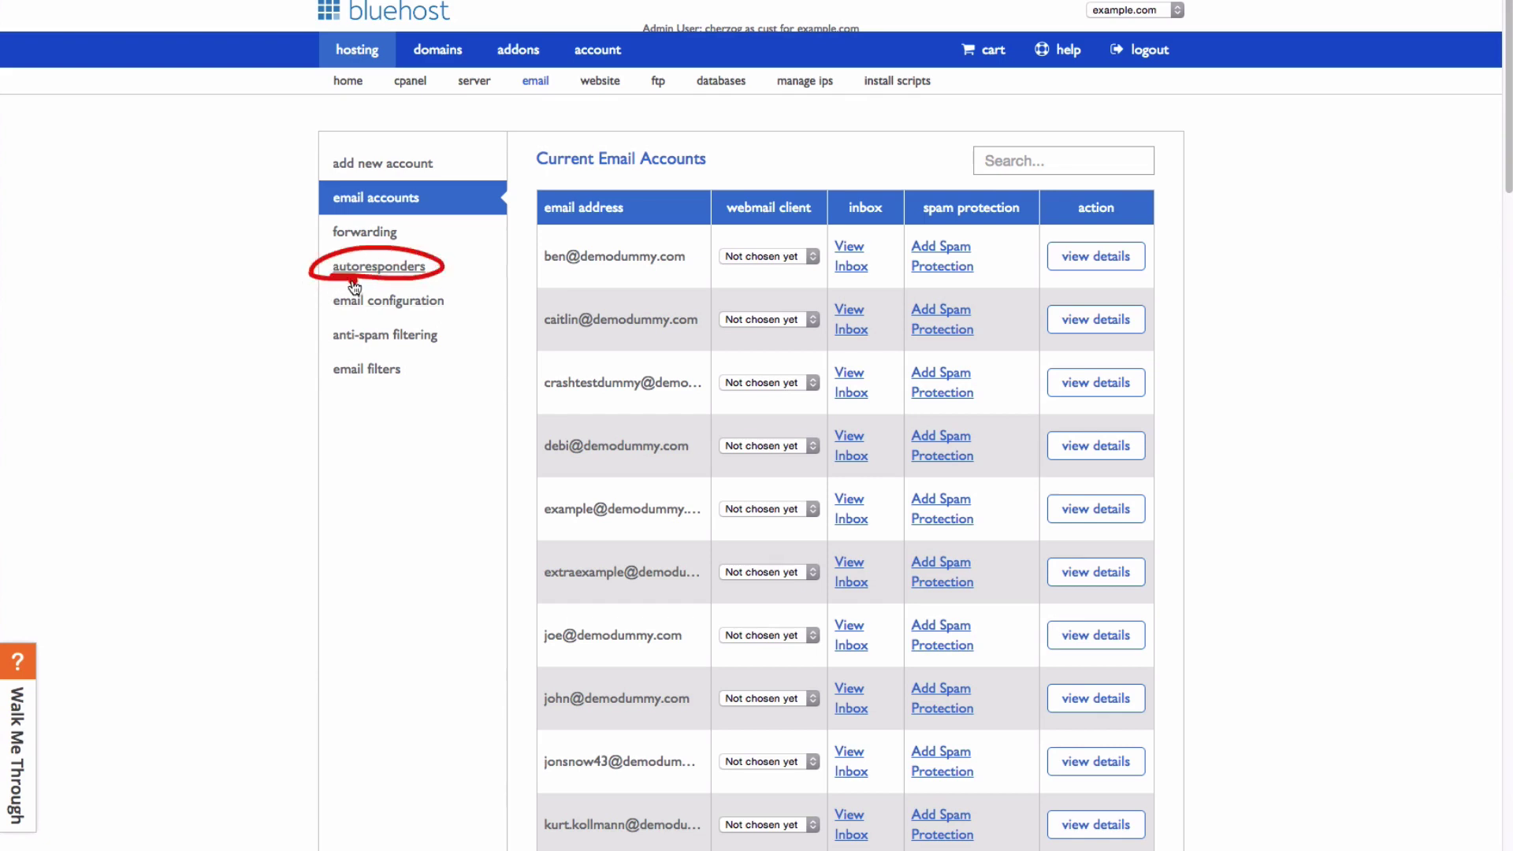
left_click(361, 266)
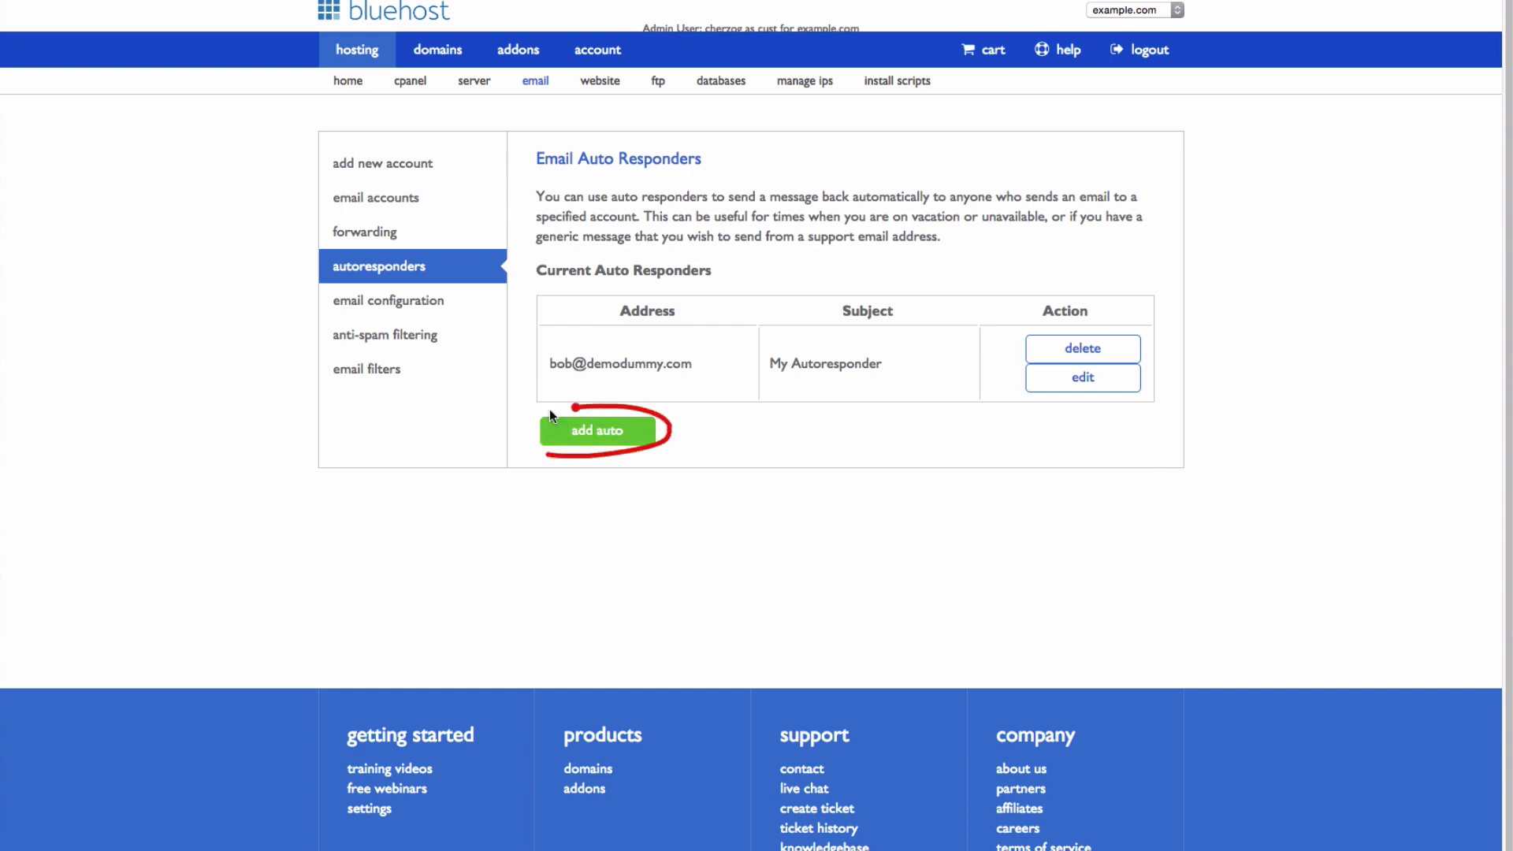
- Start a new autoresponder and enter cait as the email account on demodummy.com
left_click(602, 440)
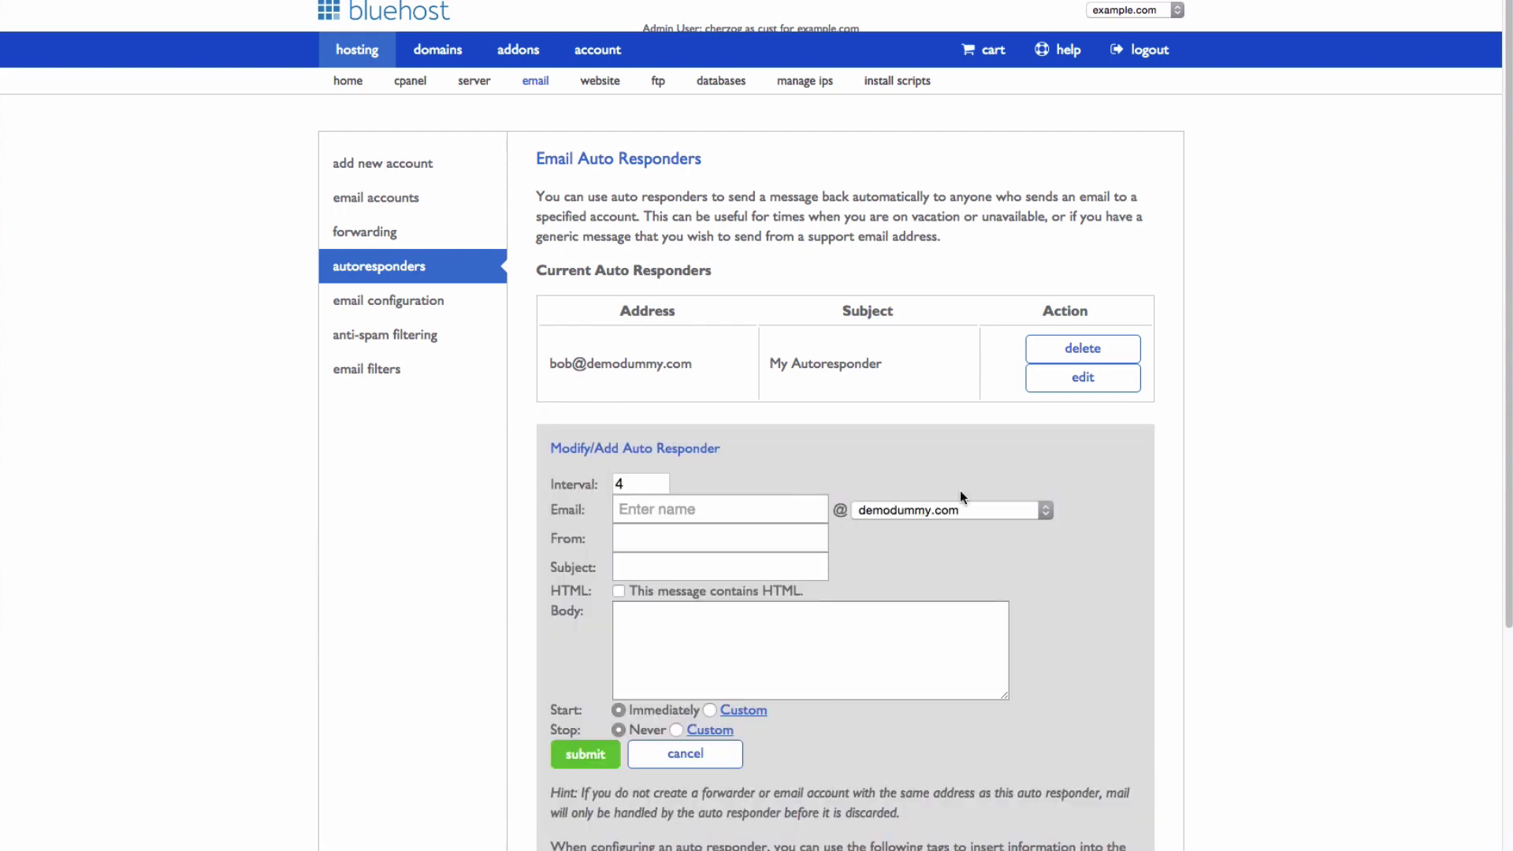
scroll(1202, 549, "down", 3)
scroll(1203, 550, "down", 1)
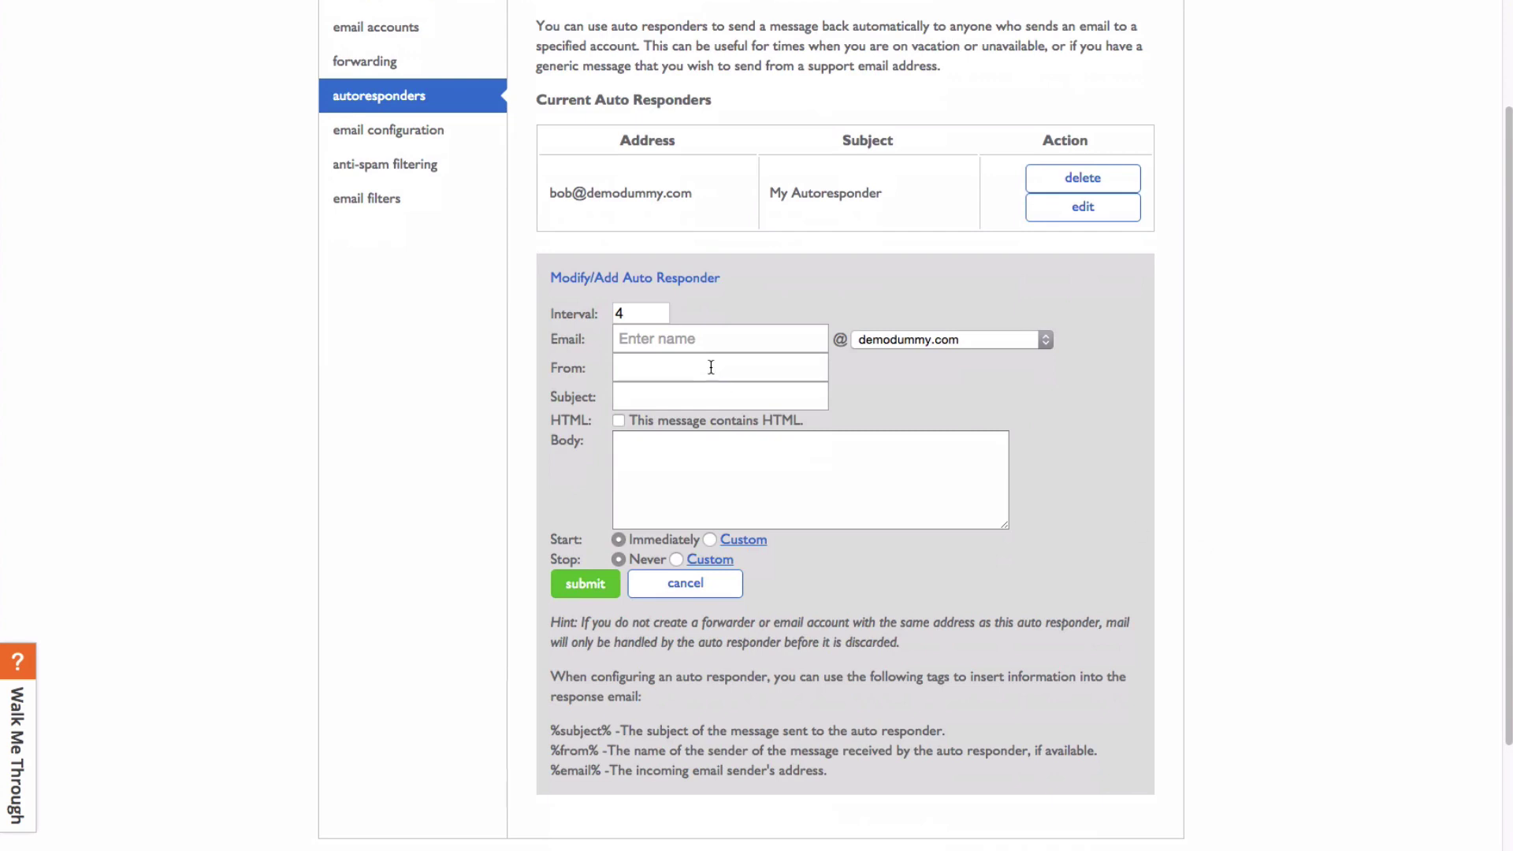
left_click(512, 300)
left_click_drag(539, 299, 541, 515)
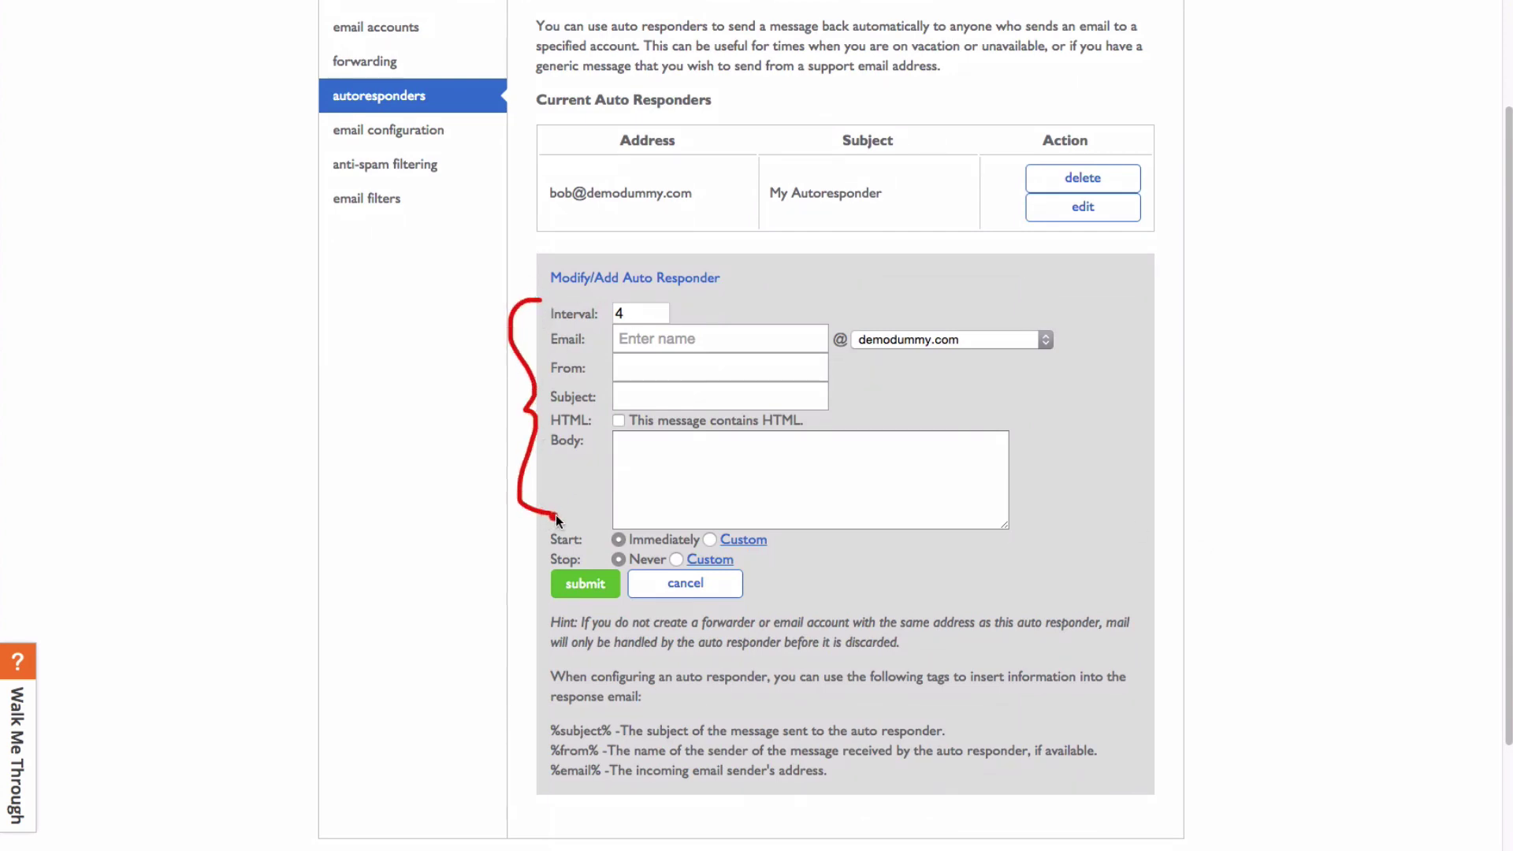
left_click(731, 339)
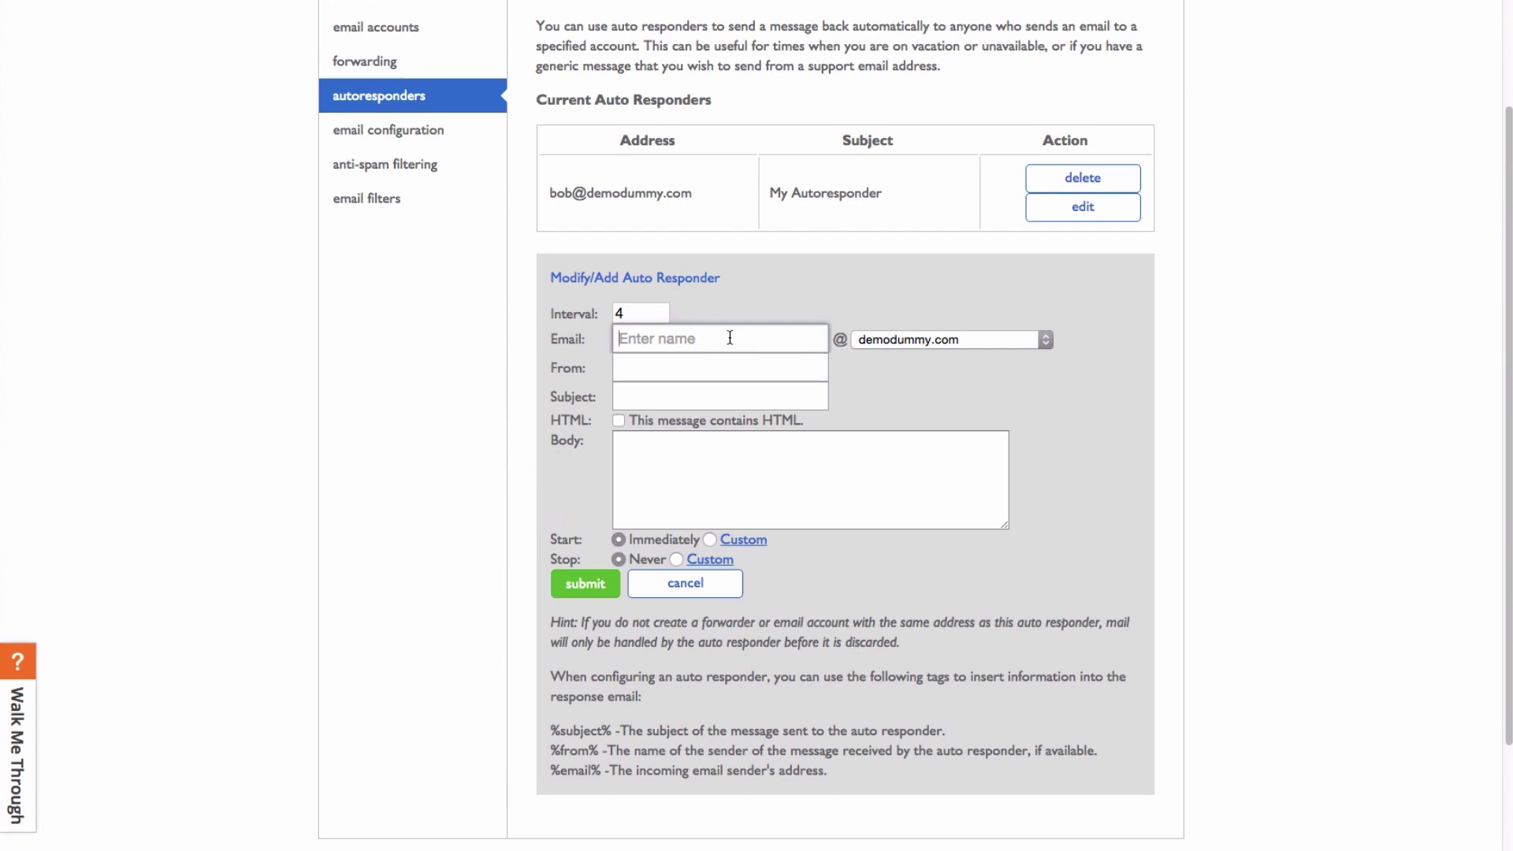
type("cait")
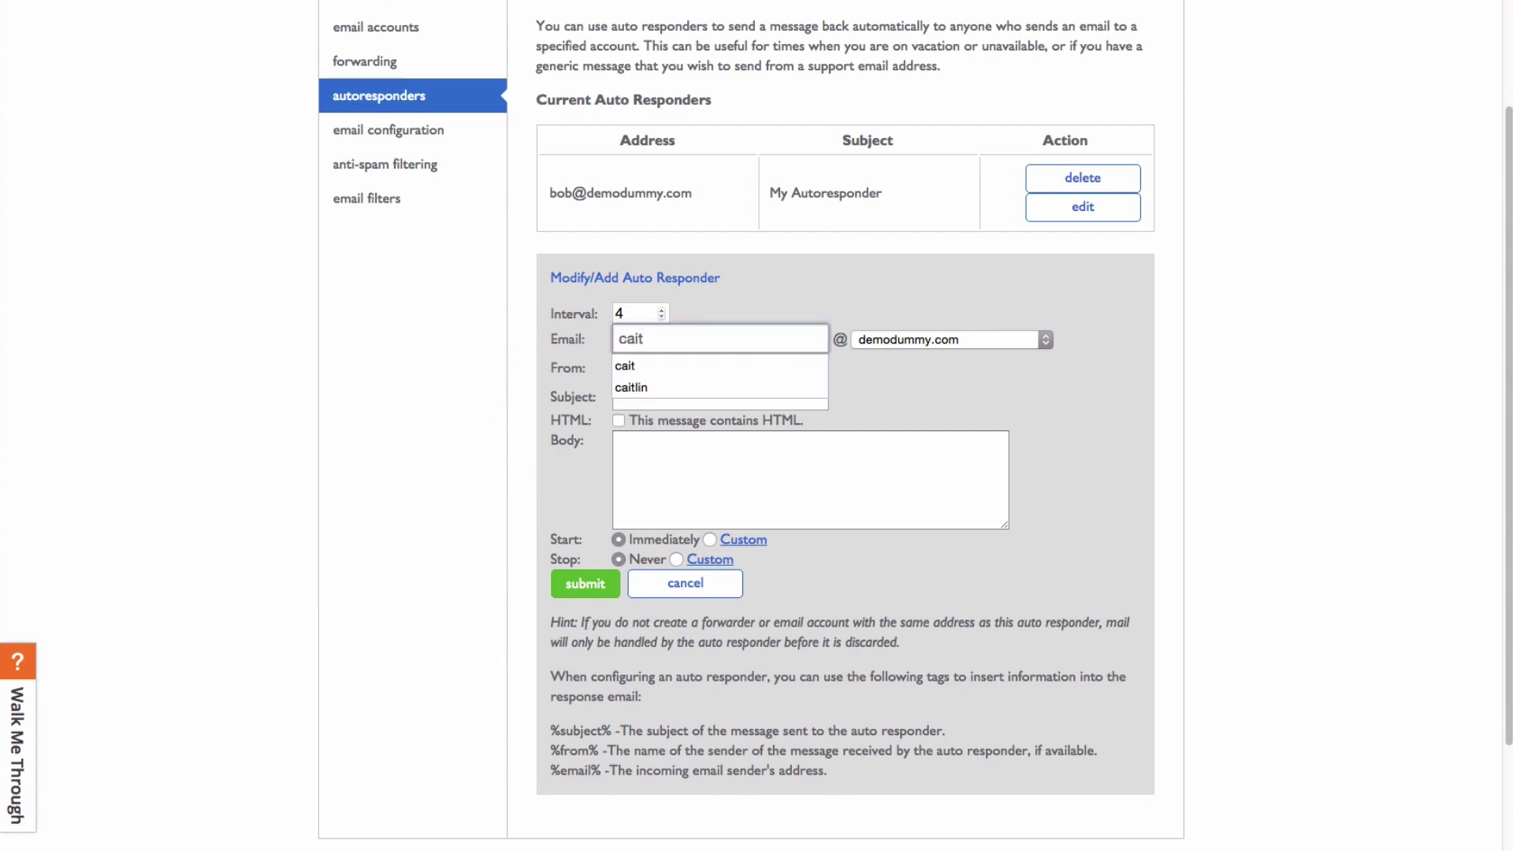
left_click(1111, 337)
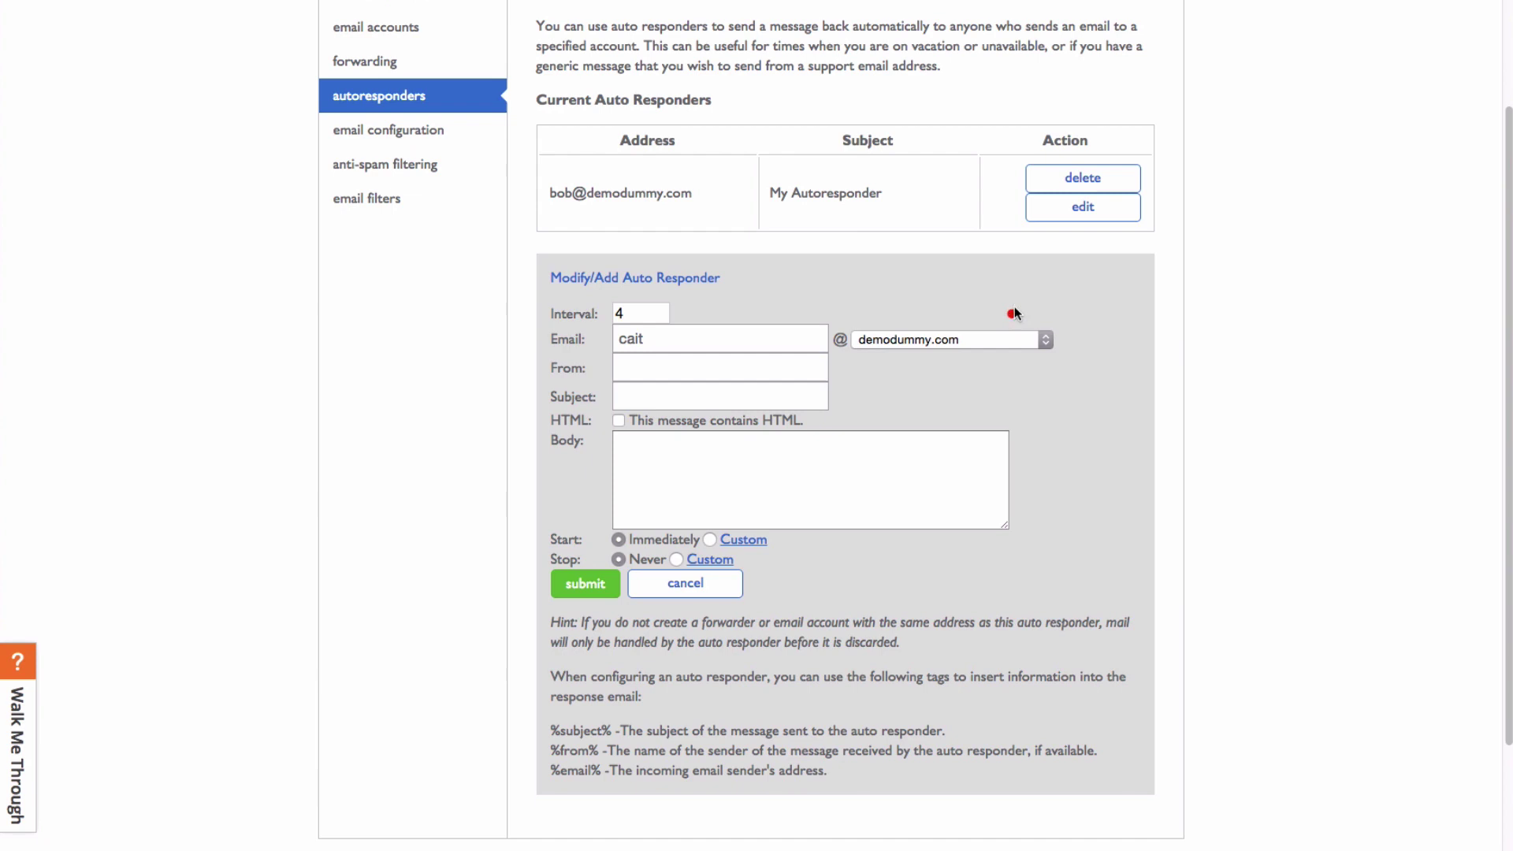
left_click_drag(1014, 314, 1019, 293)
left_click(1043, 340)
left_click(789, 366)
type("ca")
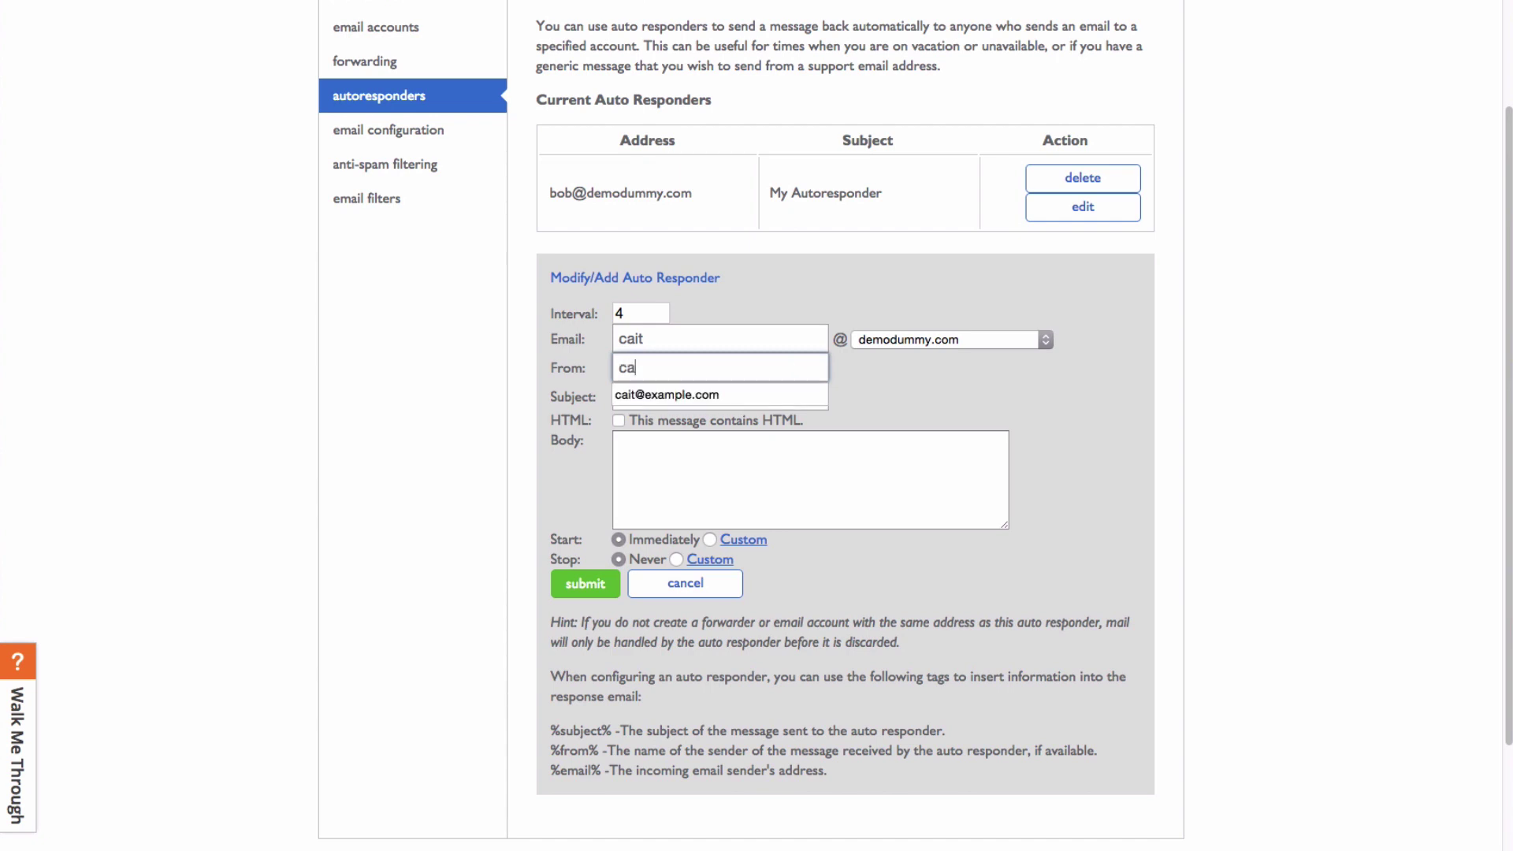
key("Down")
key("Tab")
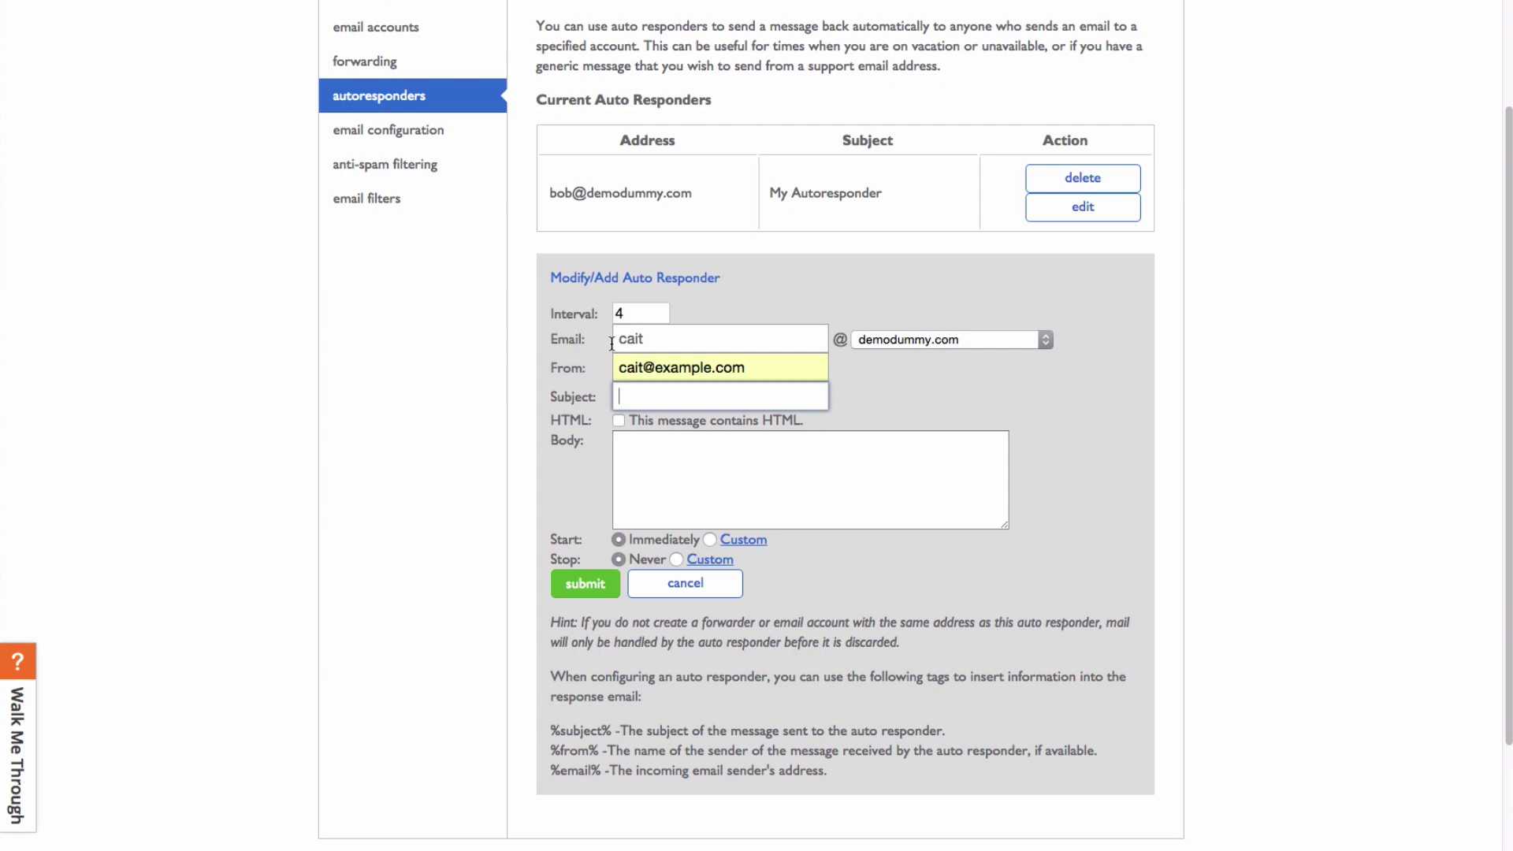
type("Vacation")
- Enter subject 'Vacation' and body 'I am currently on vacation and will respond ASAP. Thank you!'
left_click(646, 472)
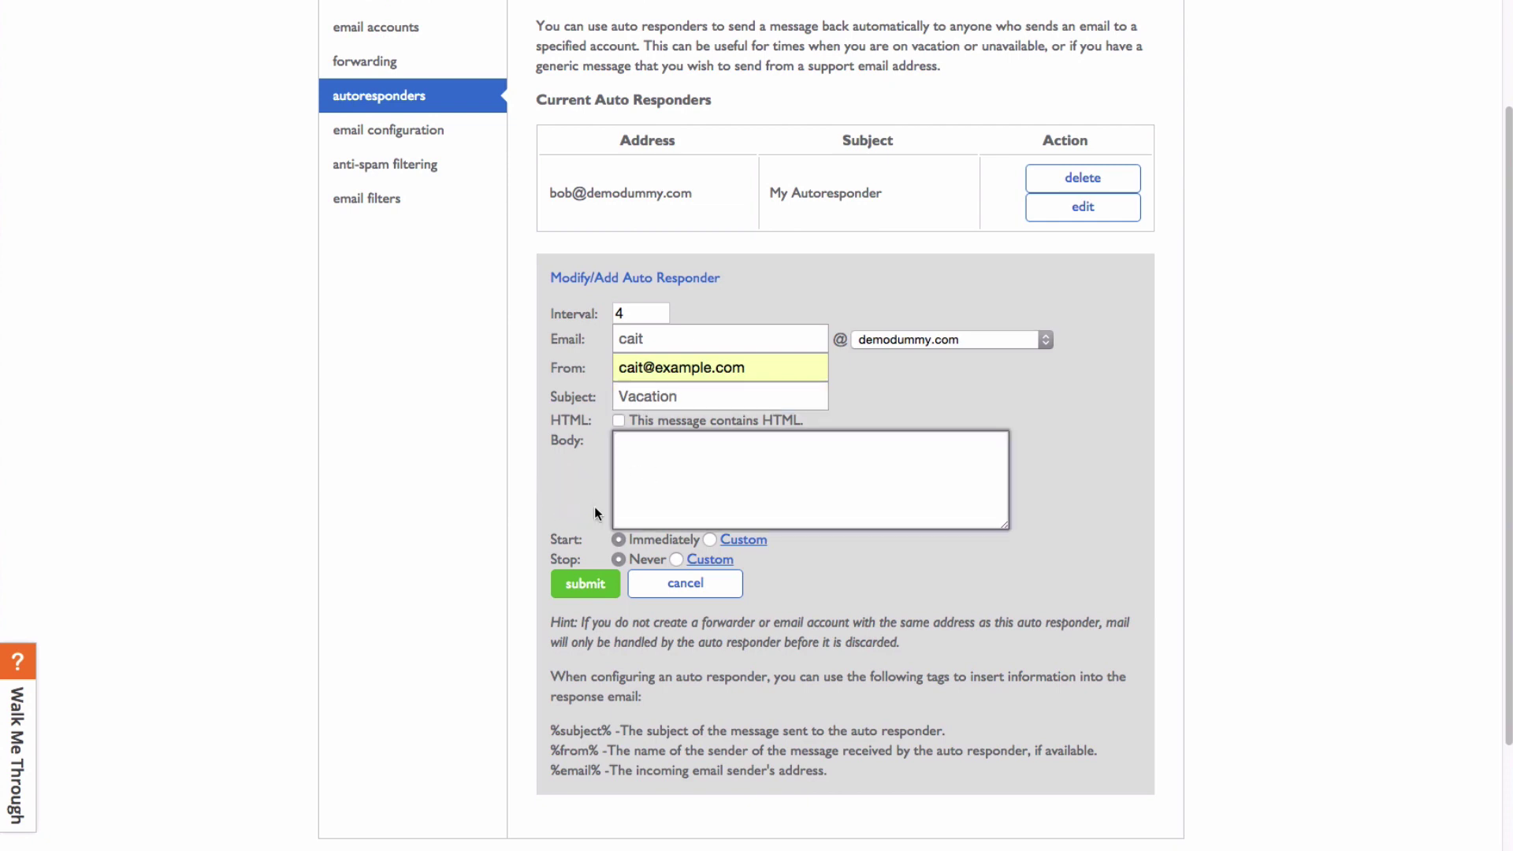
type("I am currently o")
type("n vacation and will")
type(" respond")
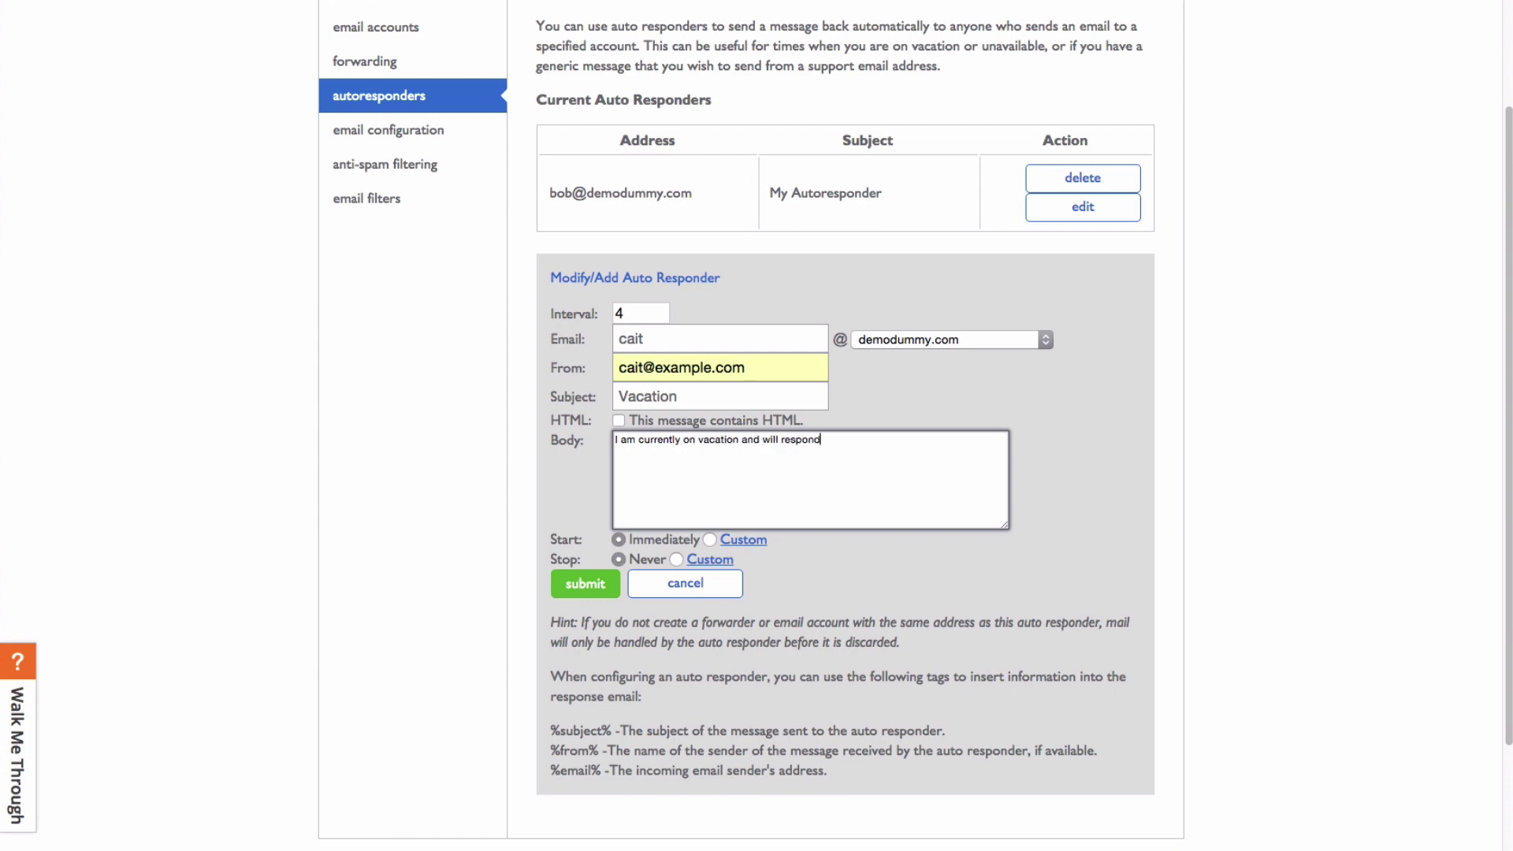
type(" ASAP.")
key("Return")
type("Thank you!")
- Set custom start May 12, 2015 and stop May 15, 2015, both at 12:30 PM
left_click(631, 560)
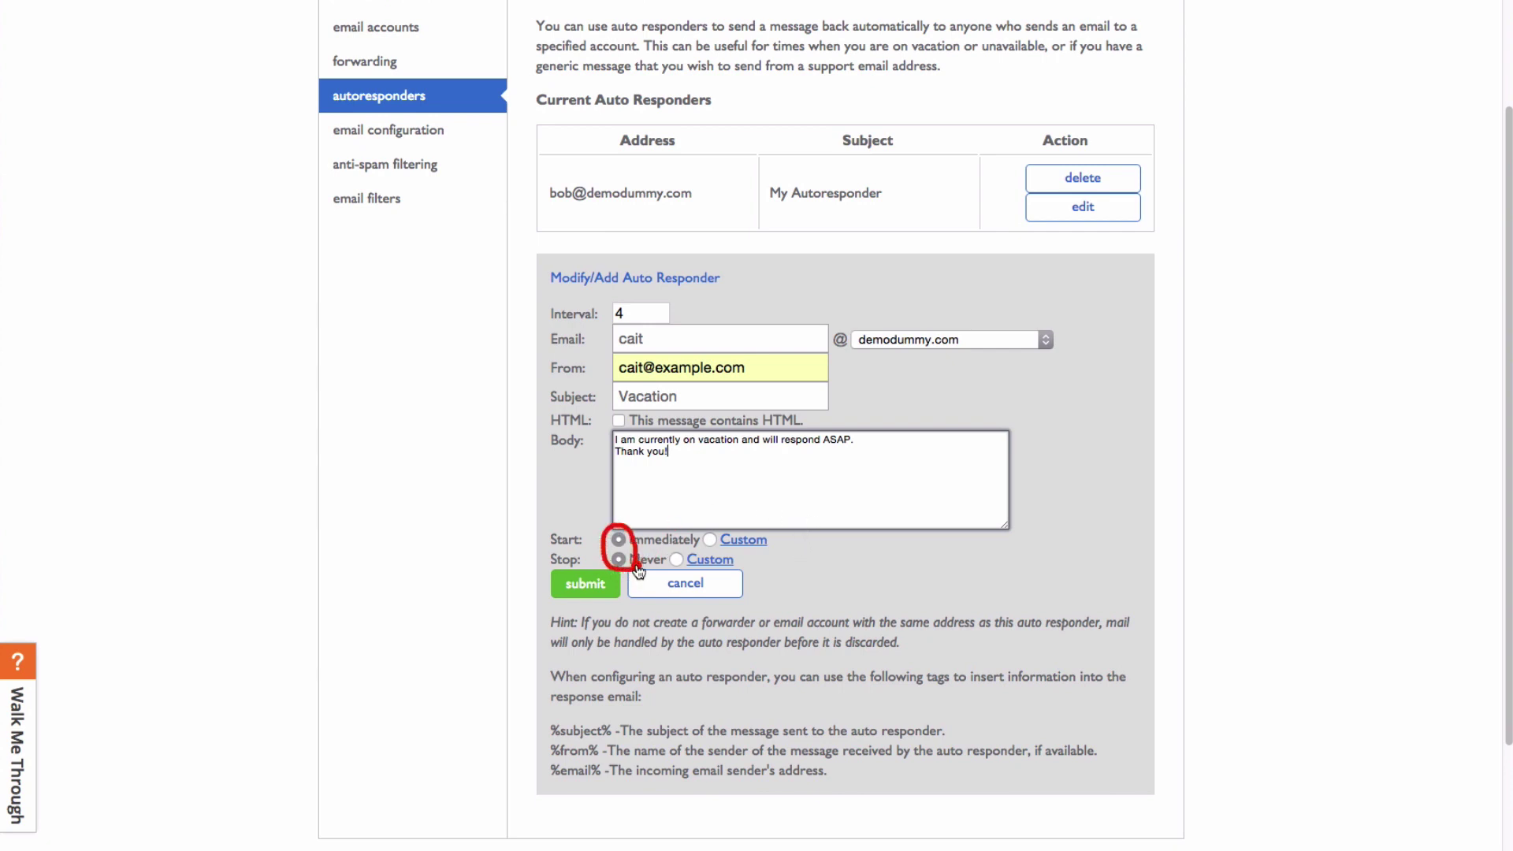
left_click(831, 584)
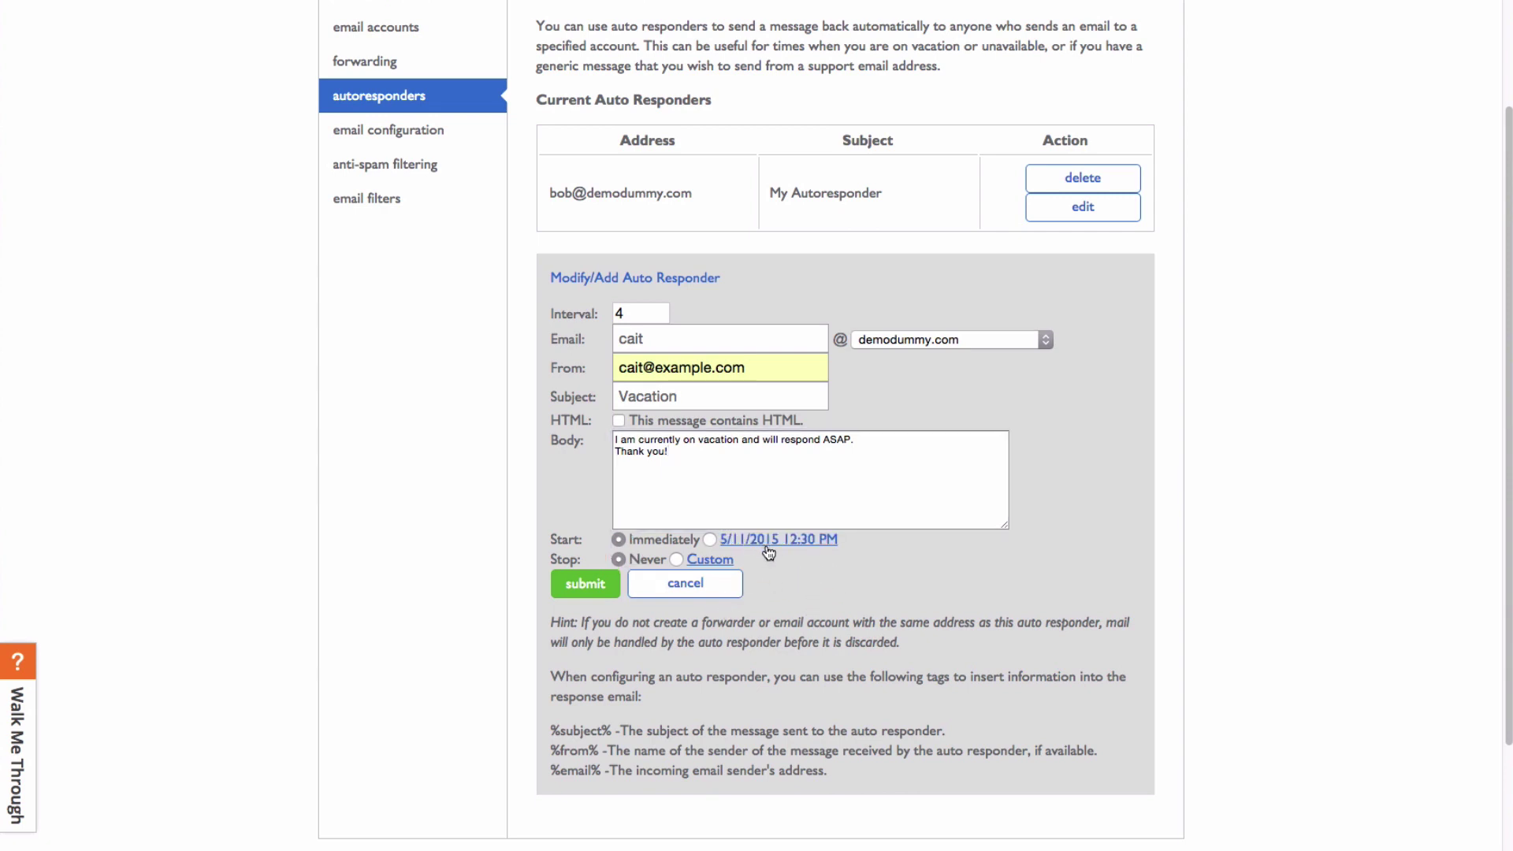
left_click(775, 540)
left_click(984, 682)
left_click(709, 560)
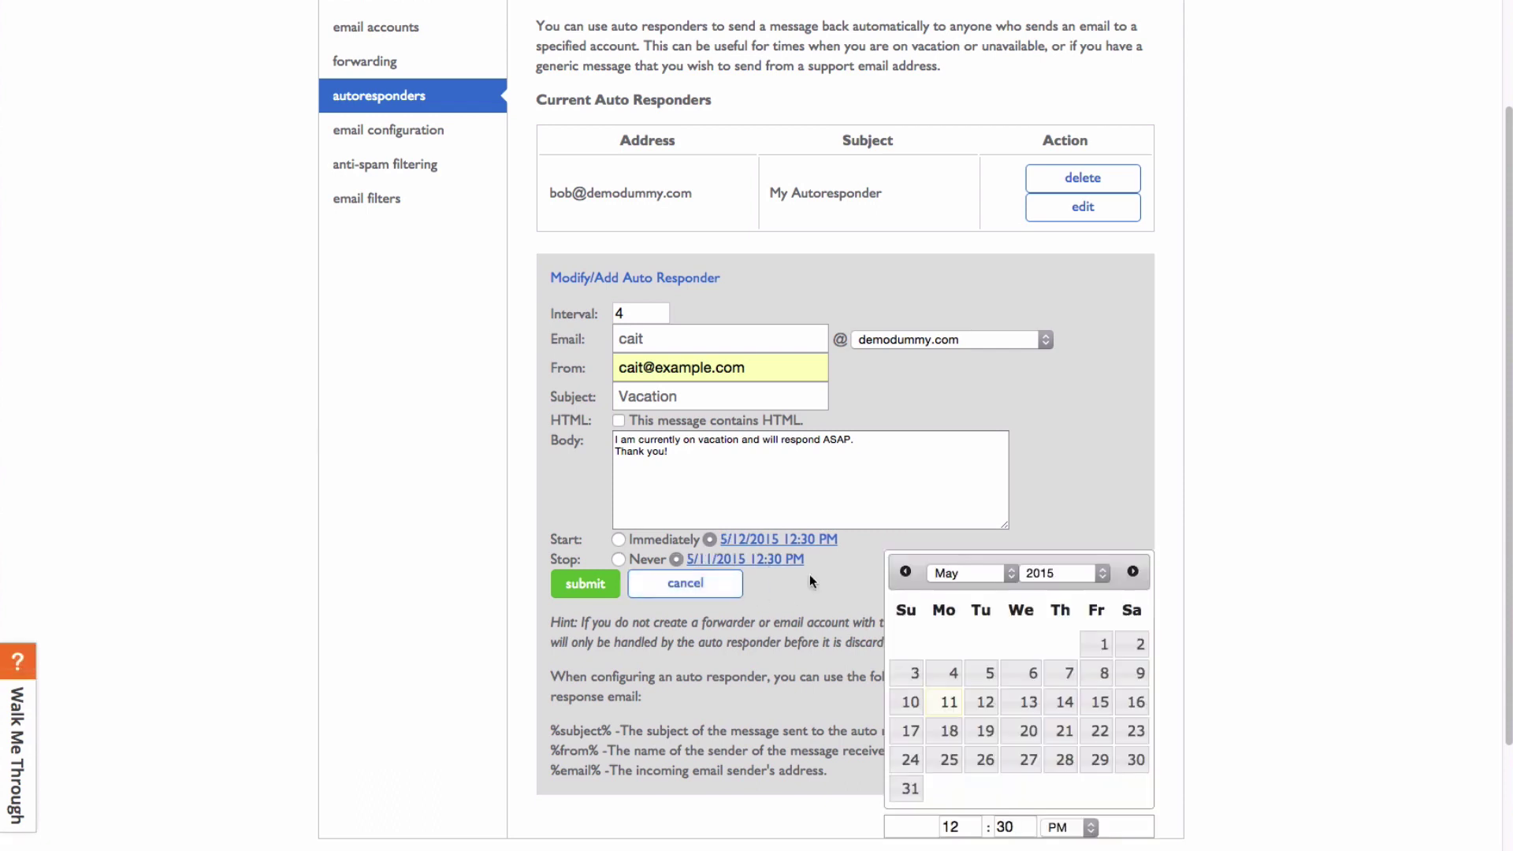
left_click(1094, 703)
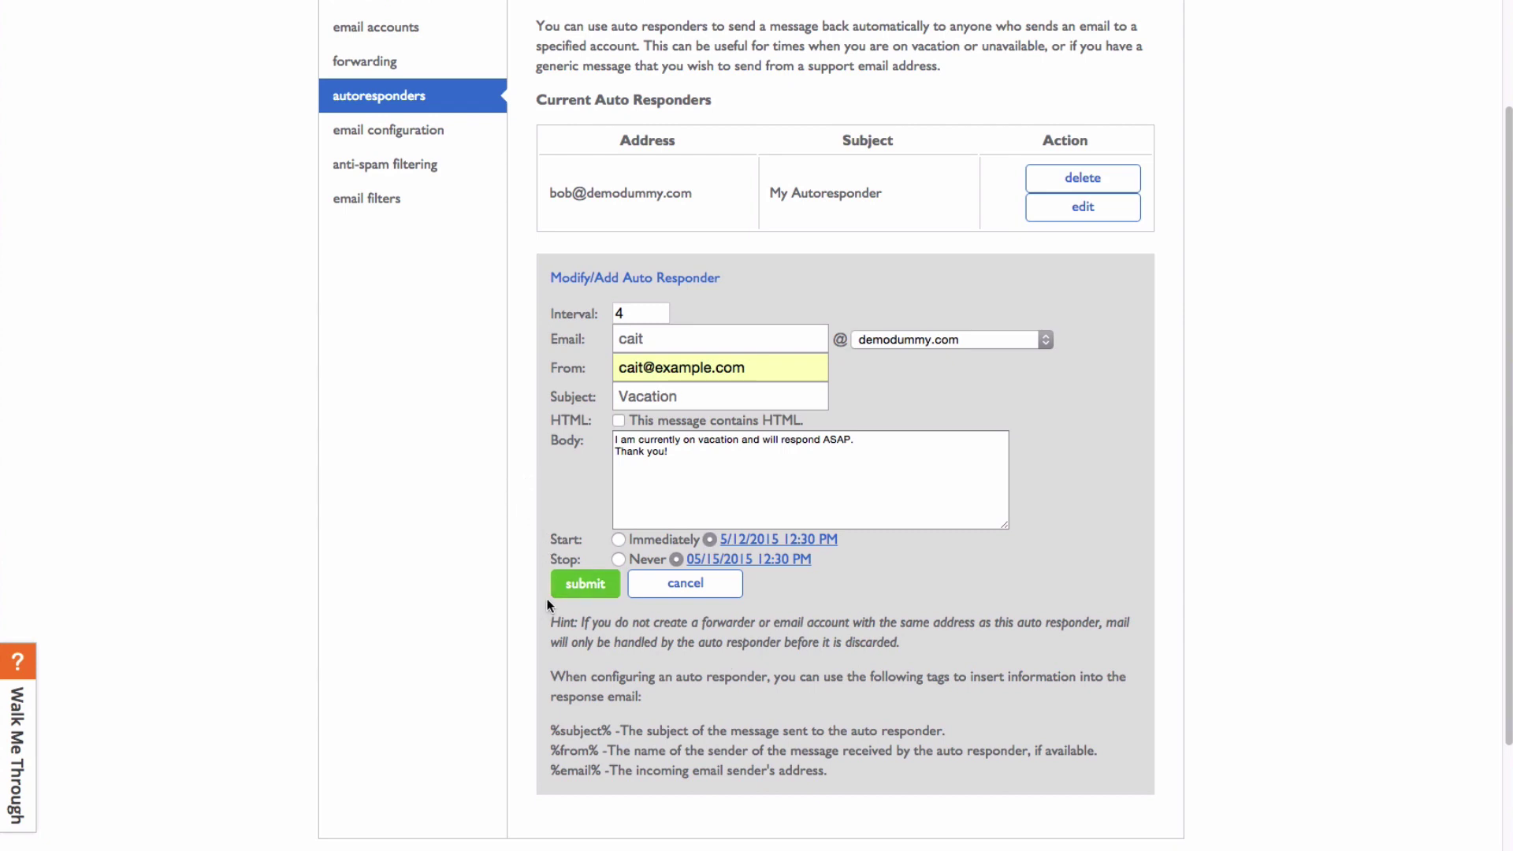
- Submit the Vacation autoresponder for cait
left_click(589, 587)
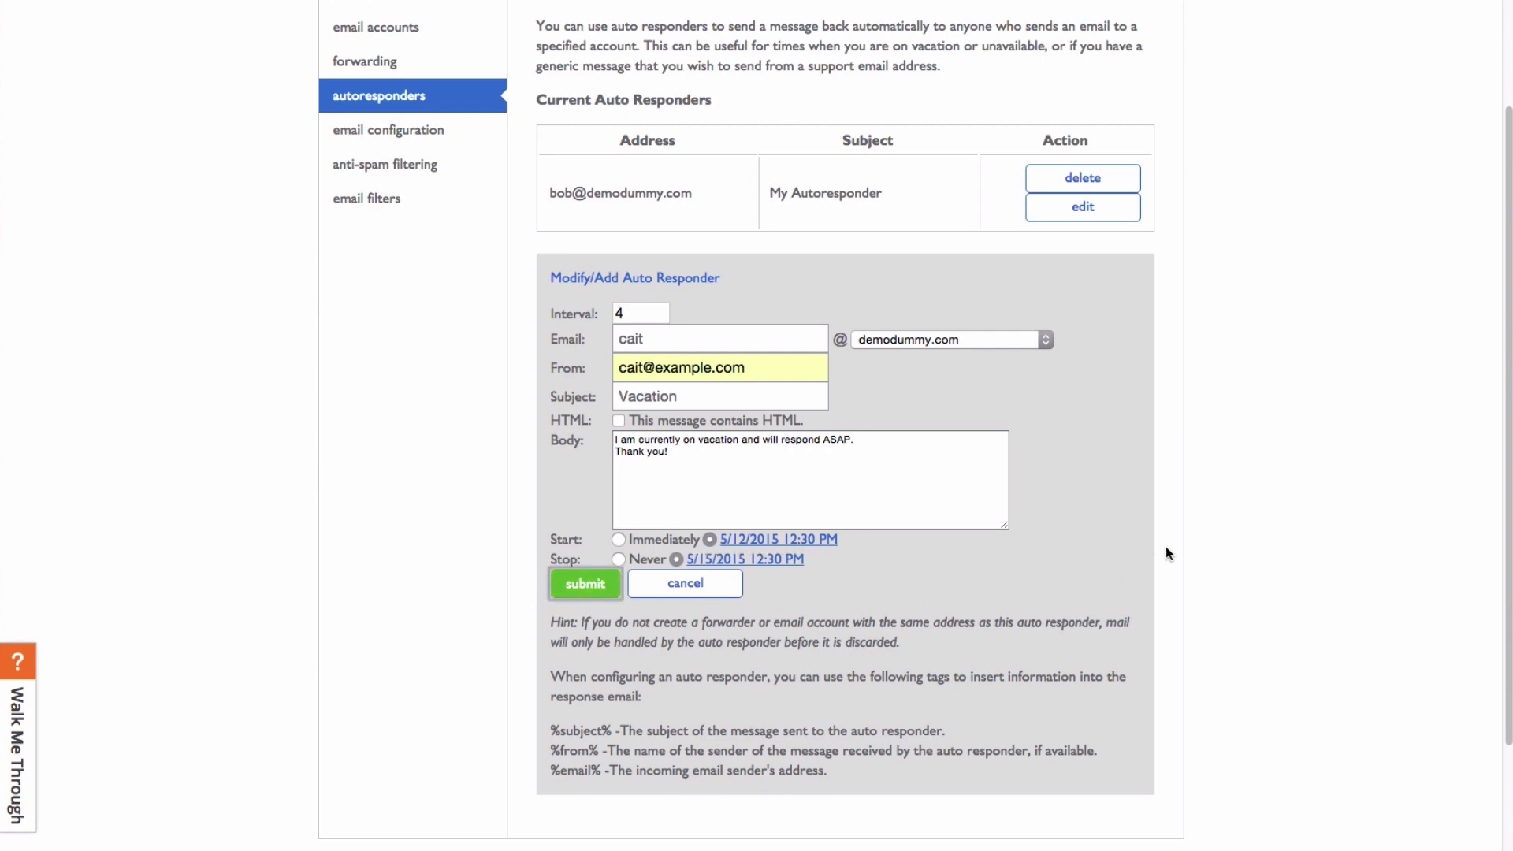